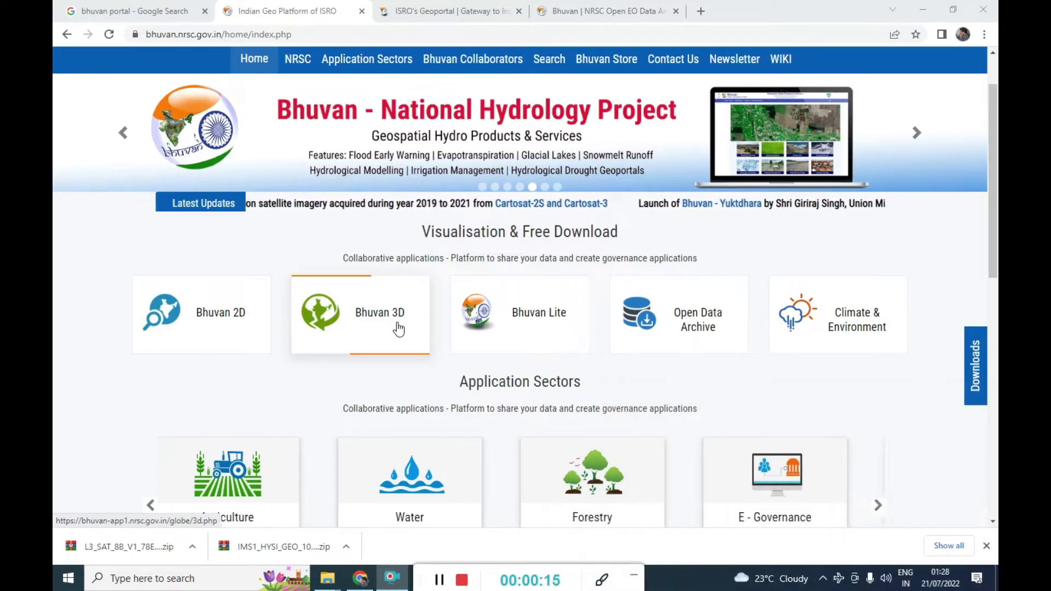
Return to the Bhuvan home page and launch the Bhuvan 3D viewer, zoomed out to the whole Earth
{"action": "left_click", "coordinate": [160, 15]}
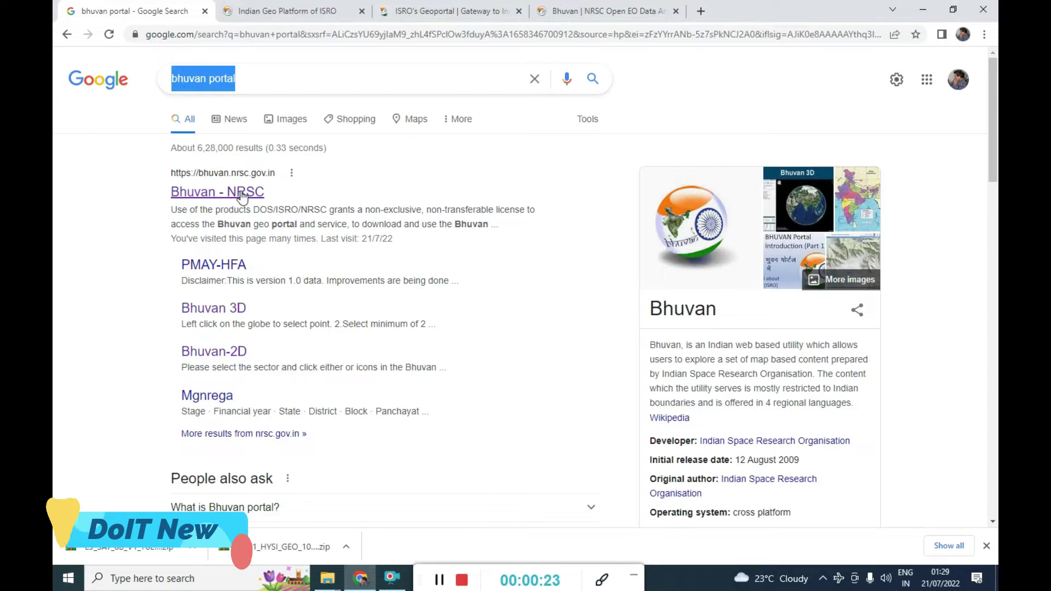
{"action": "left_click", "coordinate": [285, 11]}
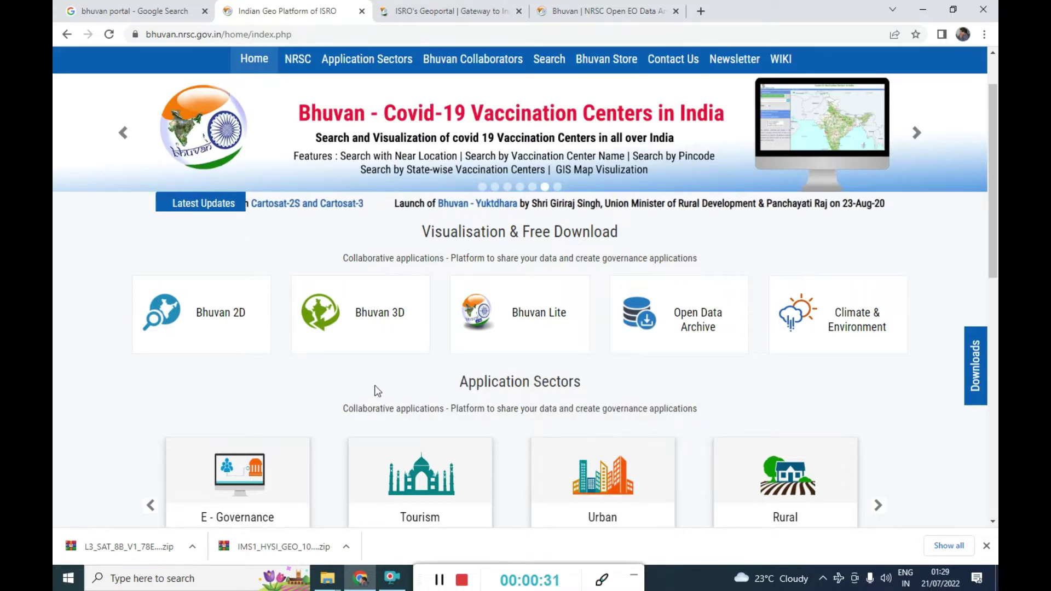
{"action": "left_click", "coordinate": [376, 322]}
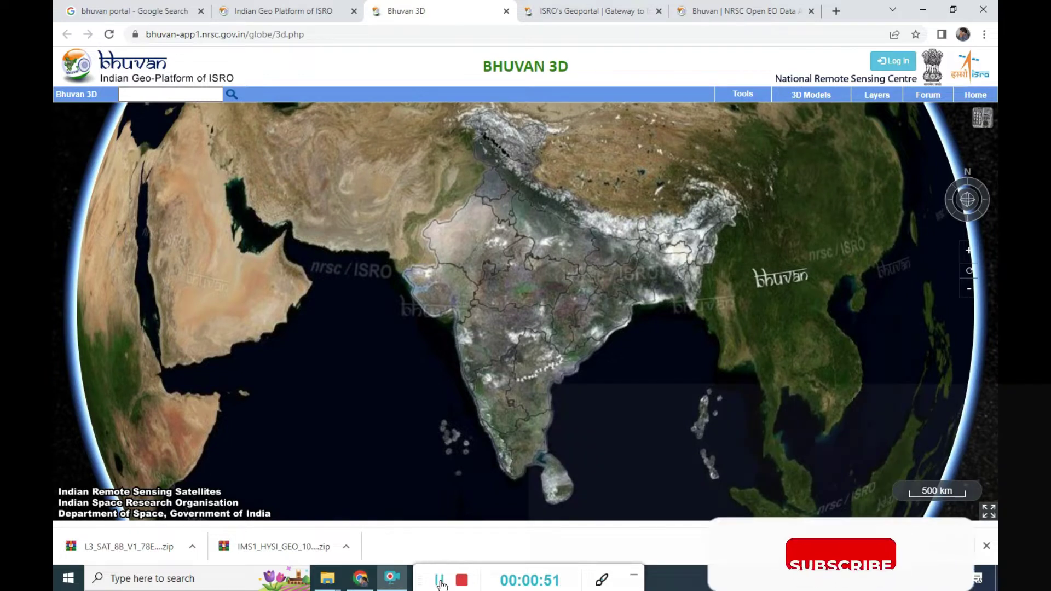
{"action": "left_click", "coordinate": [440, 580]}
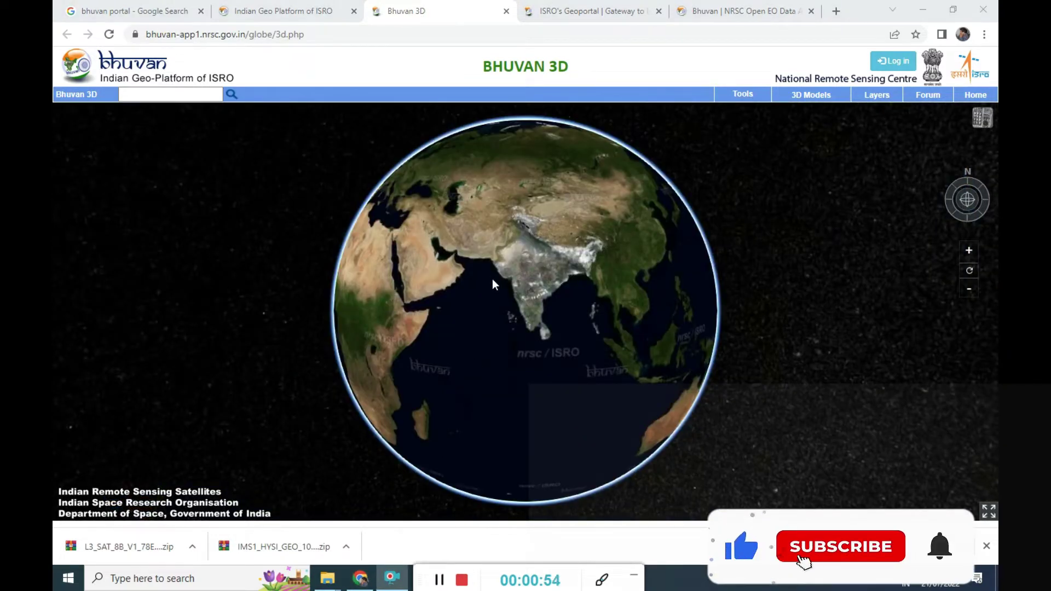
Spin the globe past South America and the Pacific until India is centred
{"action": "left_click_drag", "start_coordinate": [476, 274], "coordinate": [580, 281]}
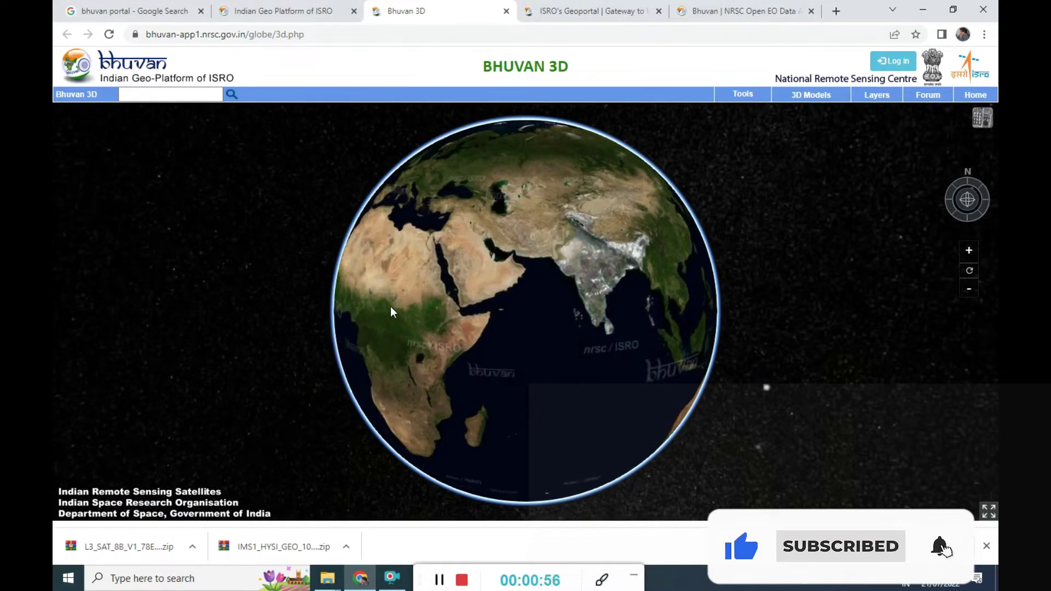
{"action": "left_click_drag", "start_coordinate": [391, 311], "coordinate": [599, 305]}
{"action": "left_click_drag", "start_coordinate": [397, 310], "coordinate": [586, 307]}
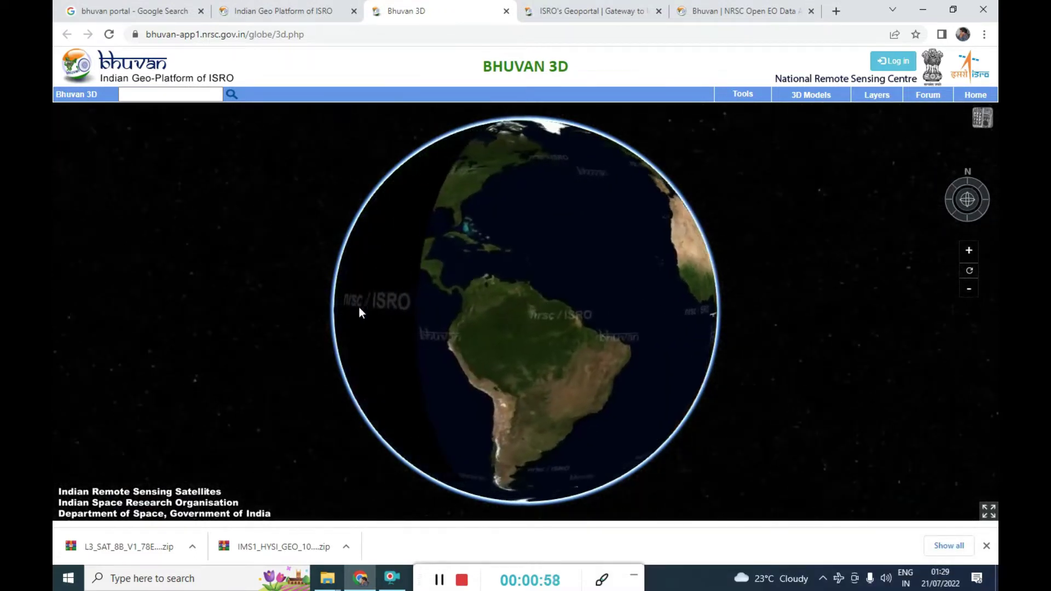
{"action": "left_click_drag", "start_coordinate": [359, 312], "coordinate": [552, 326]}
{"action": "left_click_drag", "start_coordinate": [394, 303], "coordinate": [545, 297]}
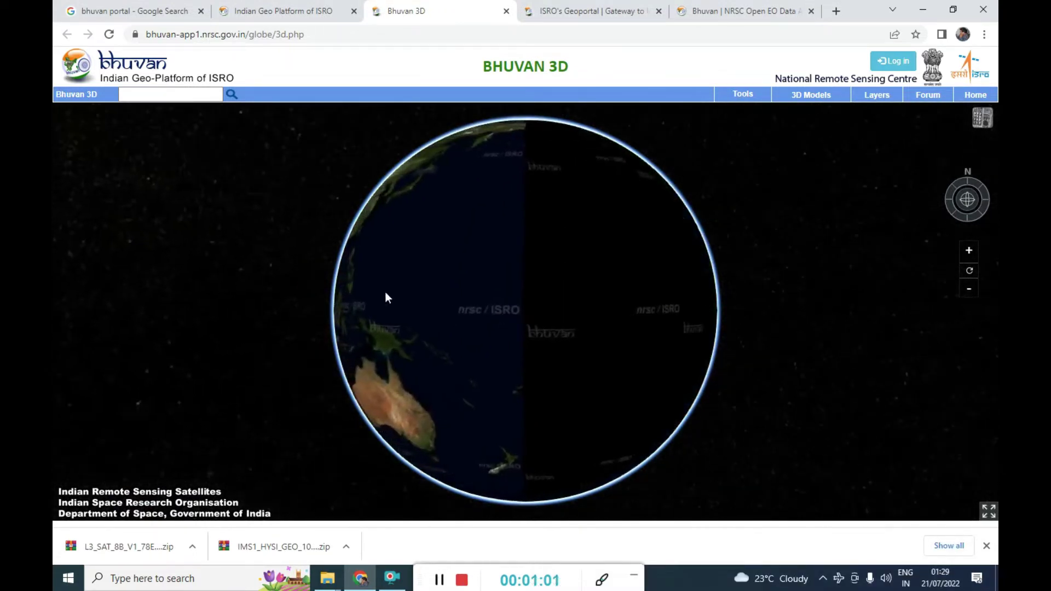
{"action": "left_click_drag", "start_coordinate": [385, 297], "coordinate": [605, 320]}
{"action": "left_click_drag", "start_coordinate": [387, 312], "coordinate": [507, 333]}
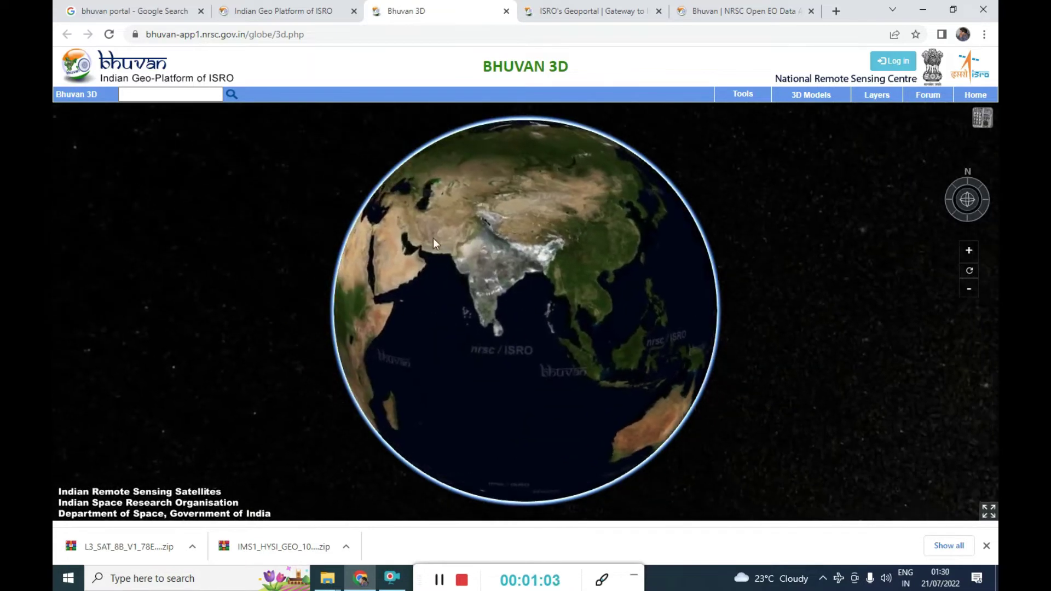
Zoom in over central India to about 30 km scale
{"action": "scroll", "coordinate": [488, 261], "scroll_direction": "up", "scroll_amount": 5}
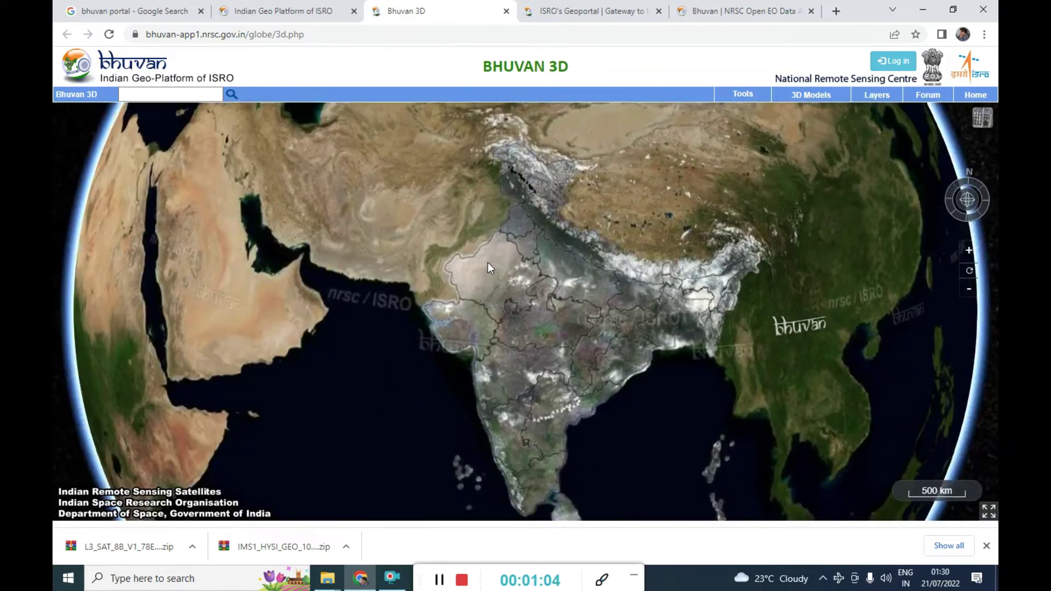
{"action": "scroll", "coordinate": [541, 310], "scroll_direction": "up", "scroll_amount": 10}
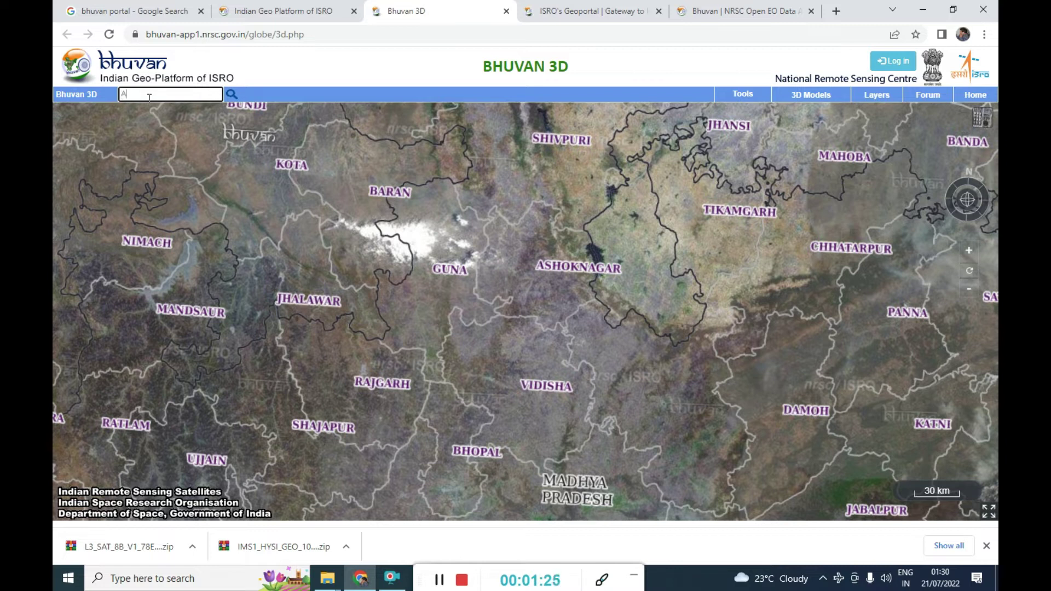
Search Aurangabad, fly to the 'Aurangabad, Akola, Maharashtra' result and close the results list
{"action": "left_click", "coordinate": [232, 94]}
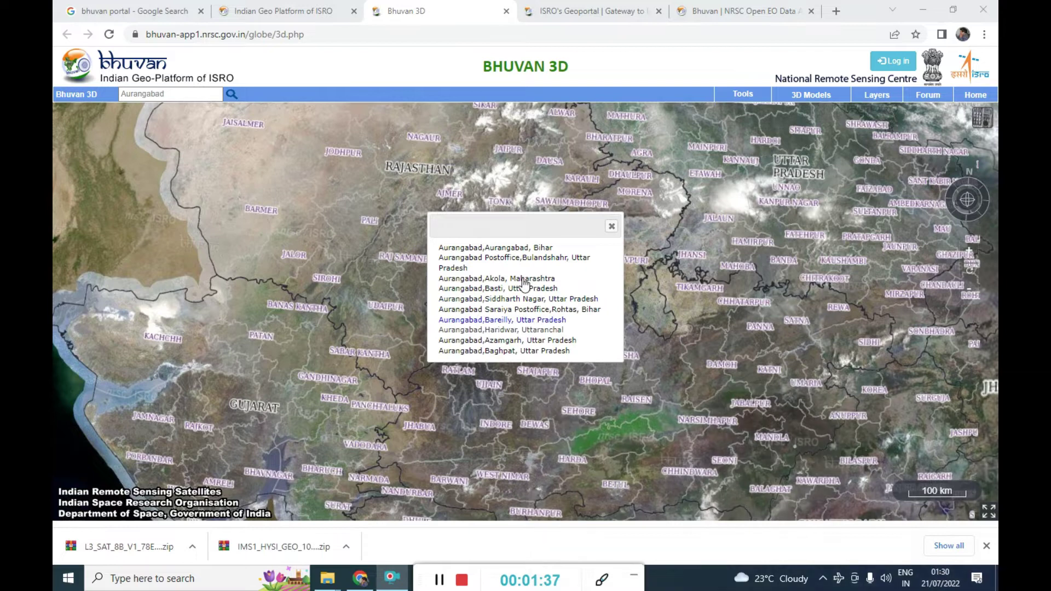
{"action": "left_click", "coordinate": [497, 280]}
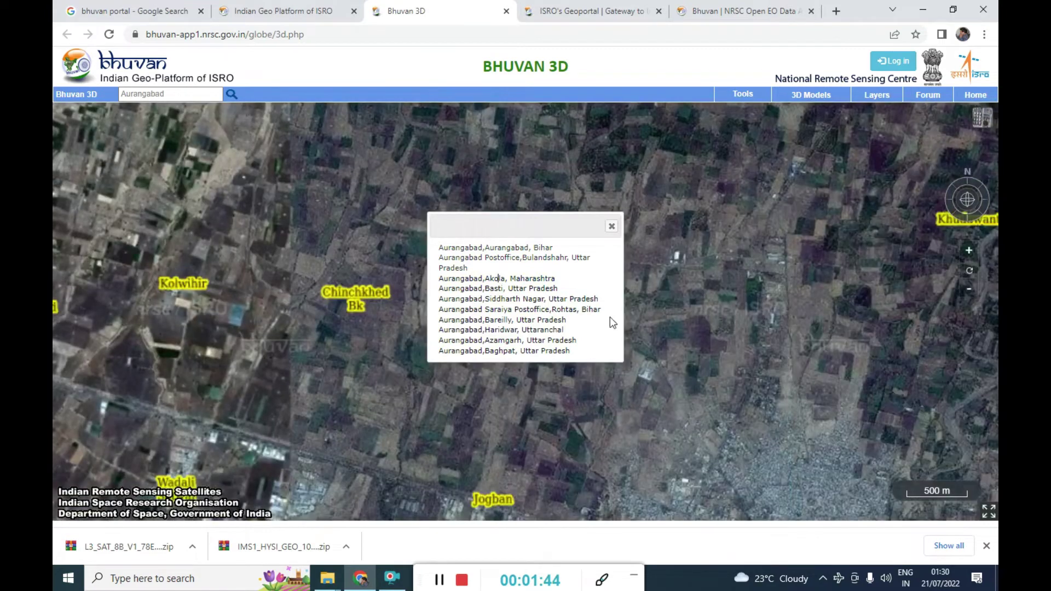
{"action": "left_click", "coordinate": [612, 227]}
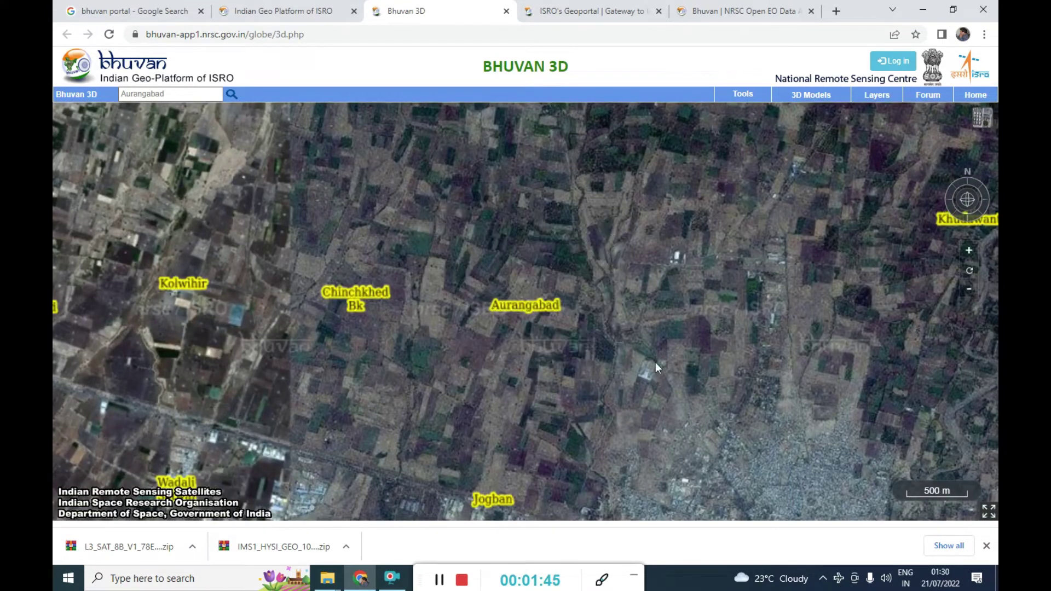
Tilt the Aurangabad area into perspective and rotate it, dismissing the search results
{"action": "mouse_move", "coordinate": [966, 199]}
{"action": "left_mouse_down"}
{"action": "mouse_move", "coordinate": [970, 174]}
{"action": "mouse_move", "coordinate": [972, 185]}
{"action": "left_mouse_up"}
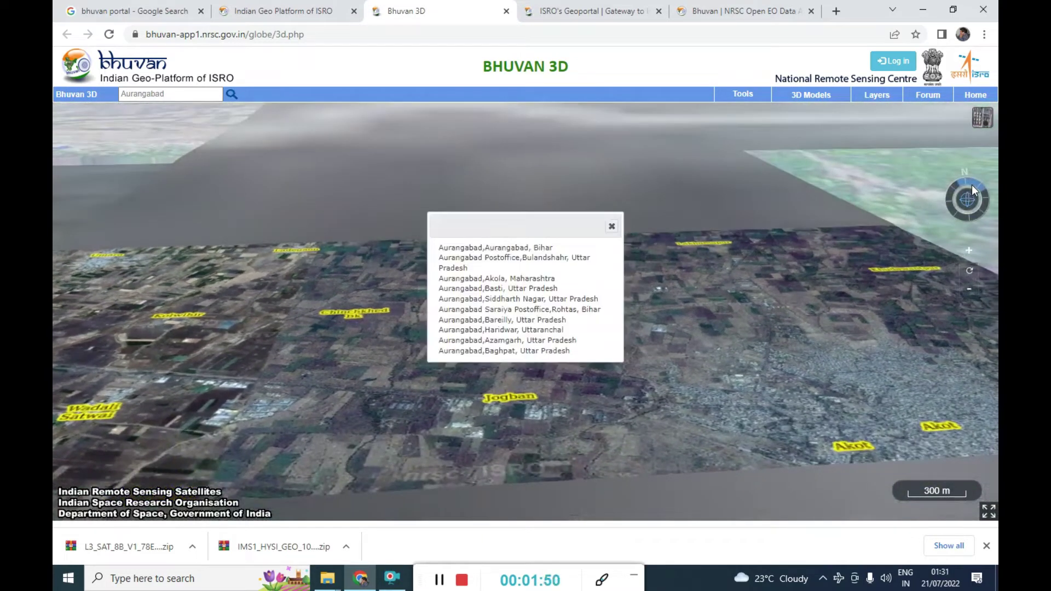
{"action": "left_click", "coordinate": [611, 227]}
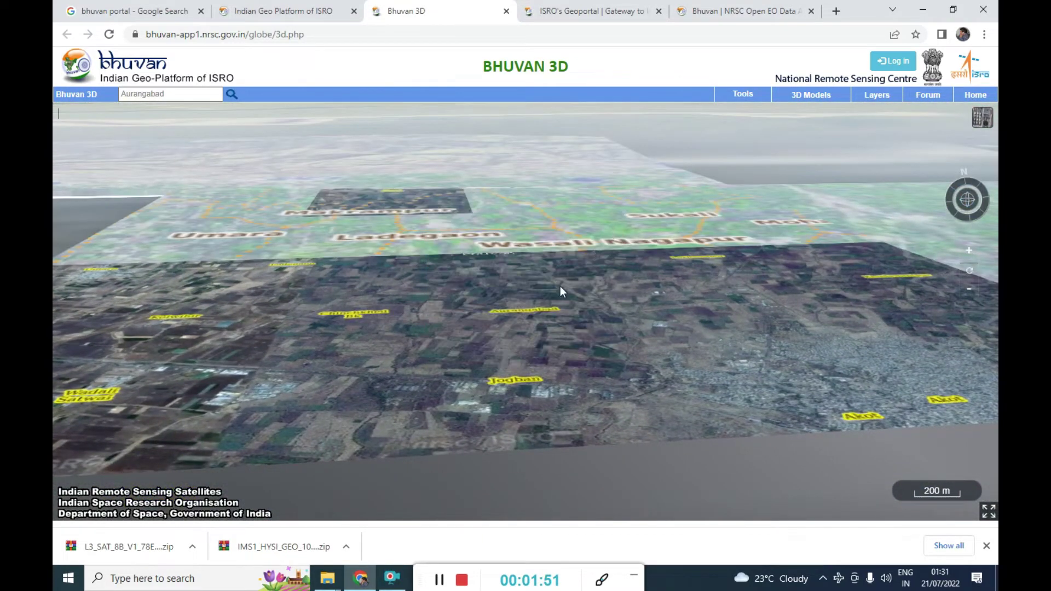
{"action": "left_click_drag", "start_coordinate": [965, 208], "coordinate": [937, 201]}
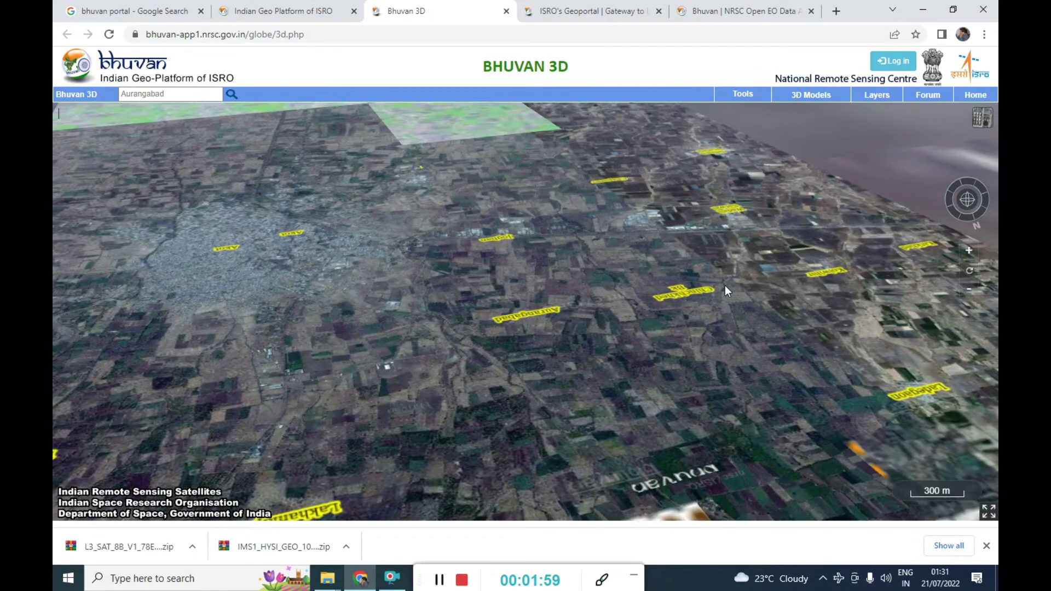
Enlarge the map and pan and zoom to centre the dense town area
{"action": "left_click", "coordinate": [987, 546]}
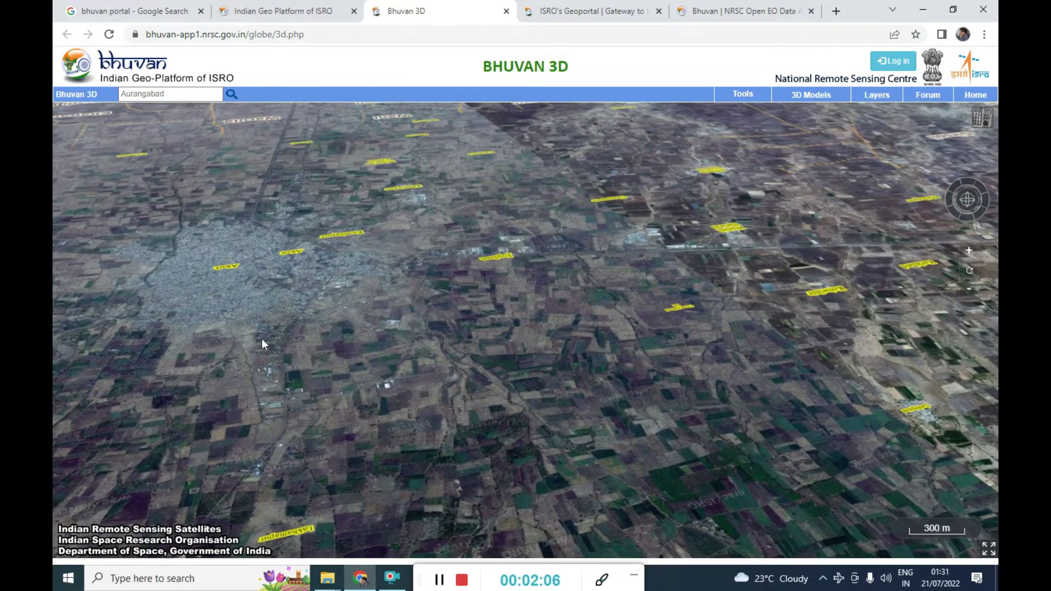
{"action": "left_click_drag", "start_coordinate": [262, 344], "coordinate": [370, 346]}
{"action": "scroll", "coordinate": [331, 272], "scroll_direction": "up", "scroll_amount": 5}
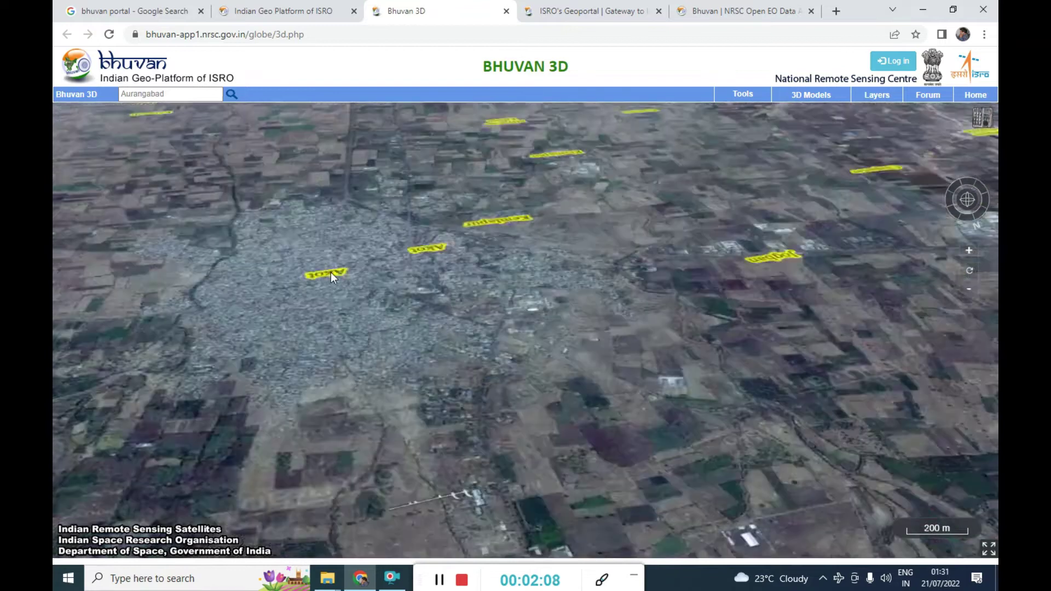
{"action": "left_click_drag", "start_coordinate": [350, 294], "coordinate": [499, 307]}
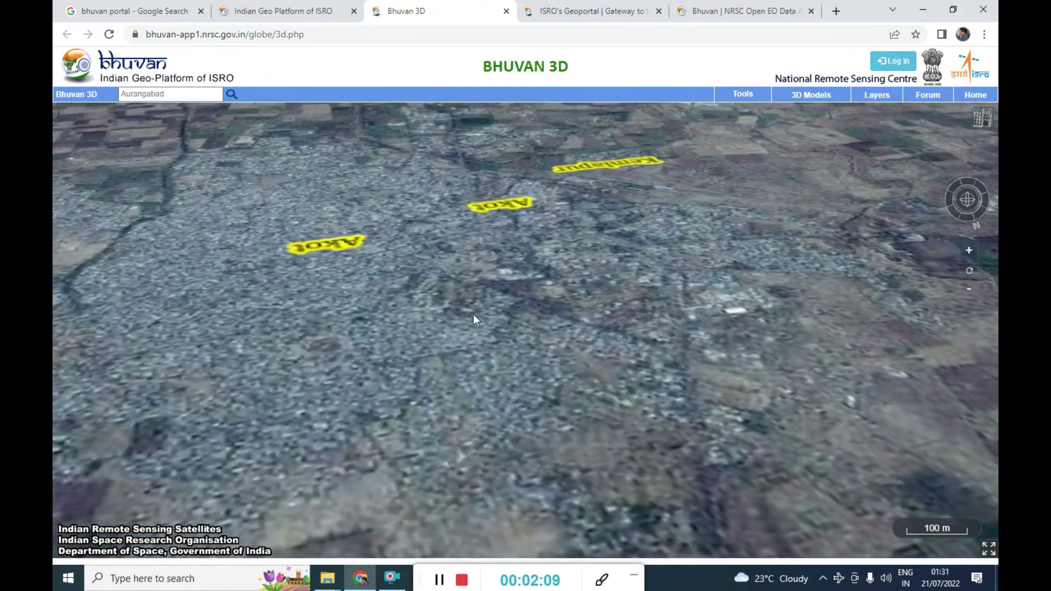
{"action": "scroll", "coordinate": [438, 322], "scroll_direction": "down", "scroll_amount": 3}
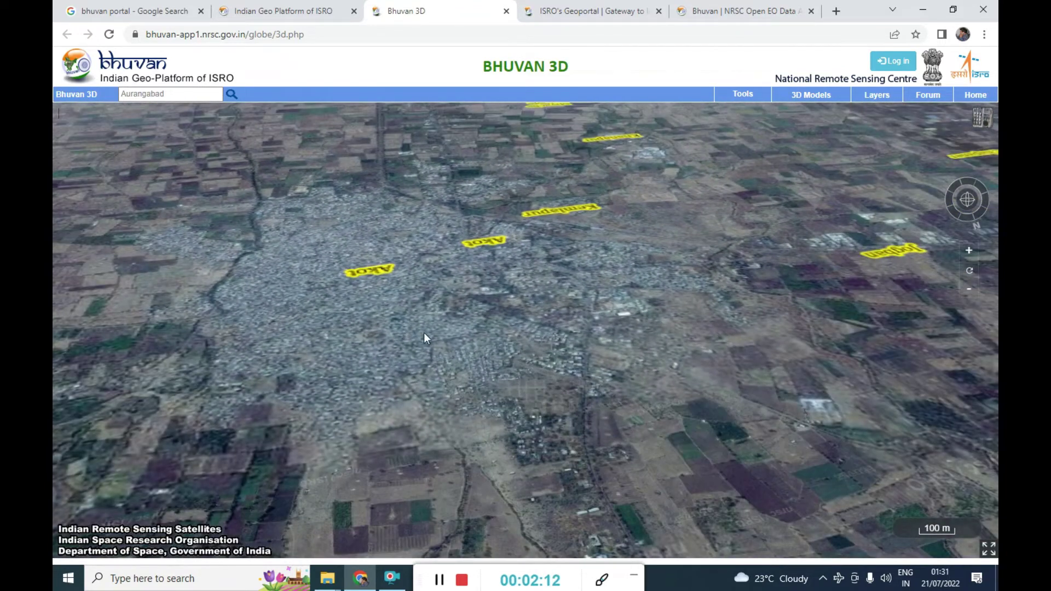
{"action": "left_click_drag", "start_coordinate": [427, 335], "coordinate": [486, 352]}
{"action": "left_click_drag", "start_coordinate": [541, 435], "coordinate": [515, 333]}
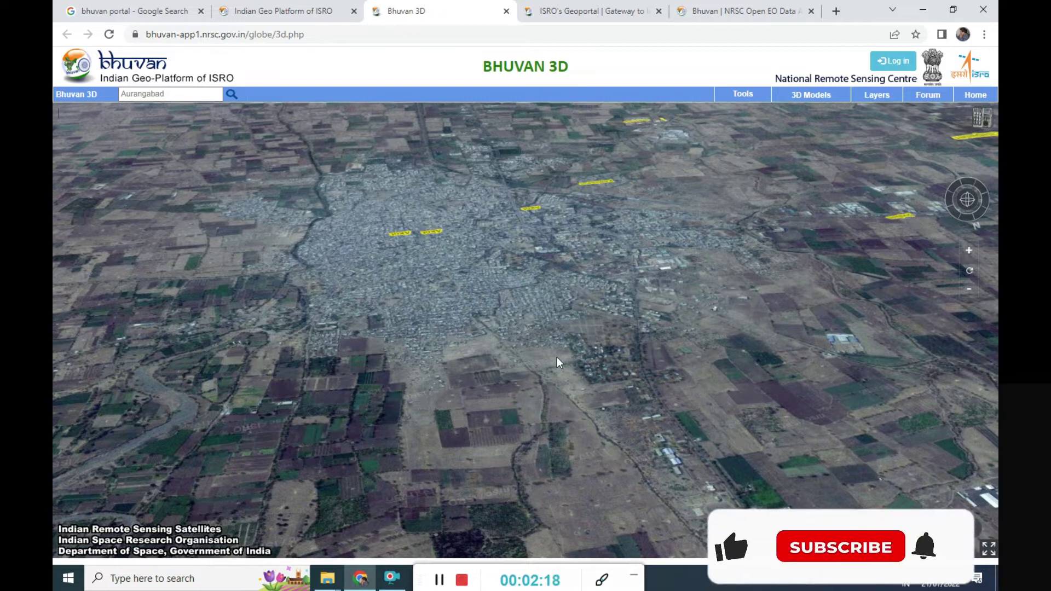
Tilt toward the horizon and zoom to a low-angle town view at 30 m scale
{"action": "left_click_drag", "start_coordinate": [967, 203], "coordinate": [787, 245]}
{"action": "scroll", "coordinate": [487, 449], "scroll_direction": "up", "scroll_amount": 5}
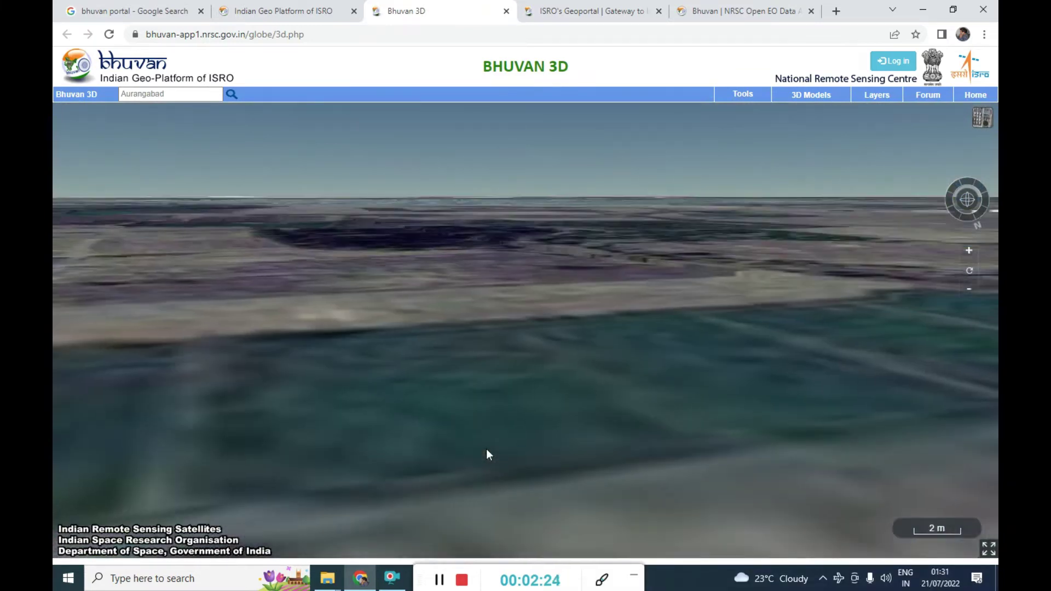
{"action": "scroll", "coordinate": [487, 452], "scroll_direction": "down", "scroll_amount": 3}
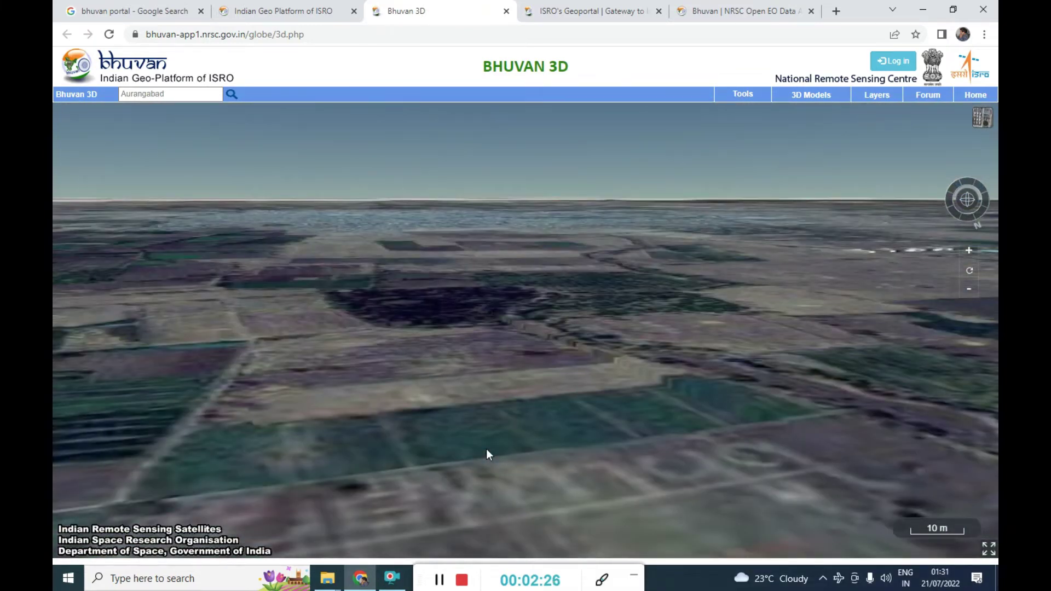
{"action": "scroll", "coordinate": [486, 449], "scroll_direction": "down", "scroll_amount": 3}
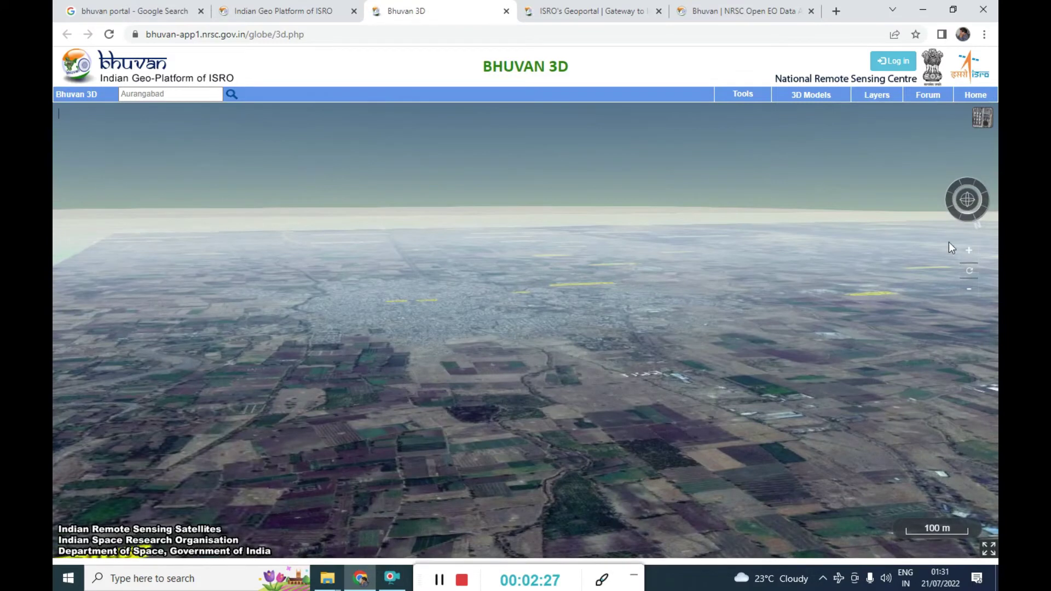
{"action": "left_click_drag", "start_coordinate": [970, 198], "coordinate": [965, 226]}
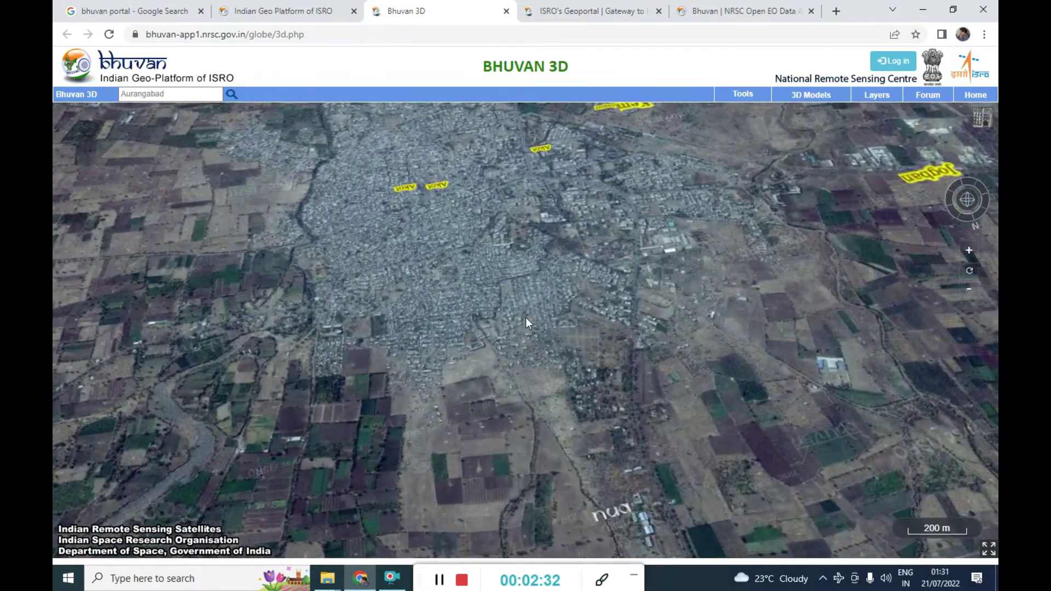
{"action": "scroll", "coordinate": [485, 236], "scroll_direction": "up", "scroll_amount": 5}
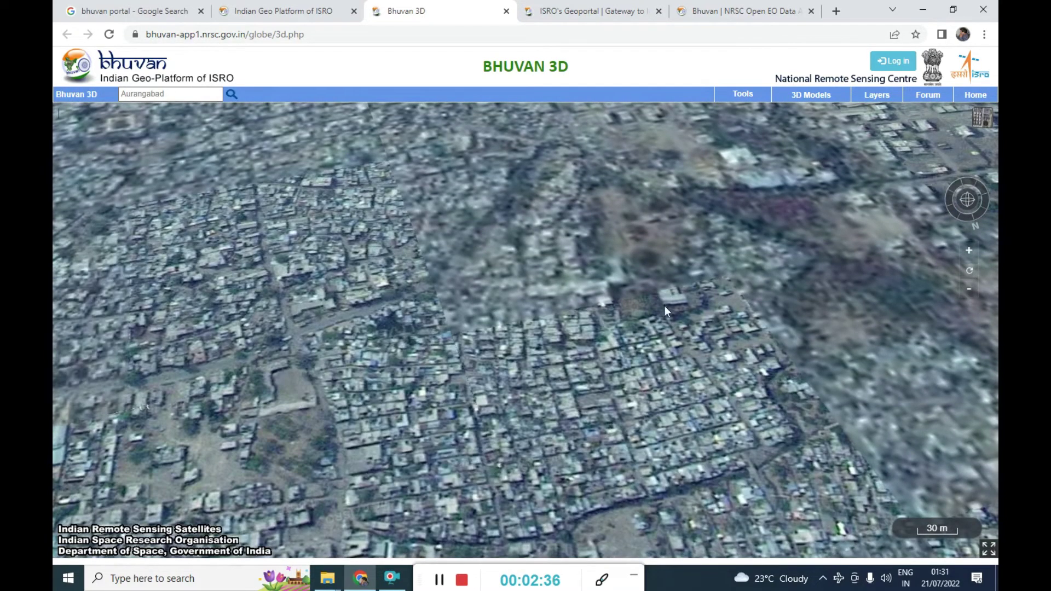
Switch the basemap to Bhuvan Maps and zoom out to village boundaries around Akot at 1 km
{"action": "left_click", "coordinate": [988, 123]}
{"action": "left_click", "coordinate": [854, 186]}
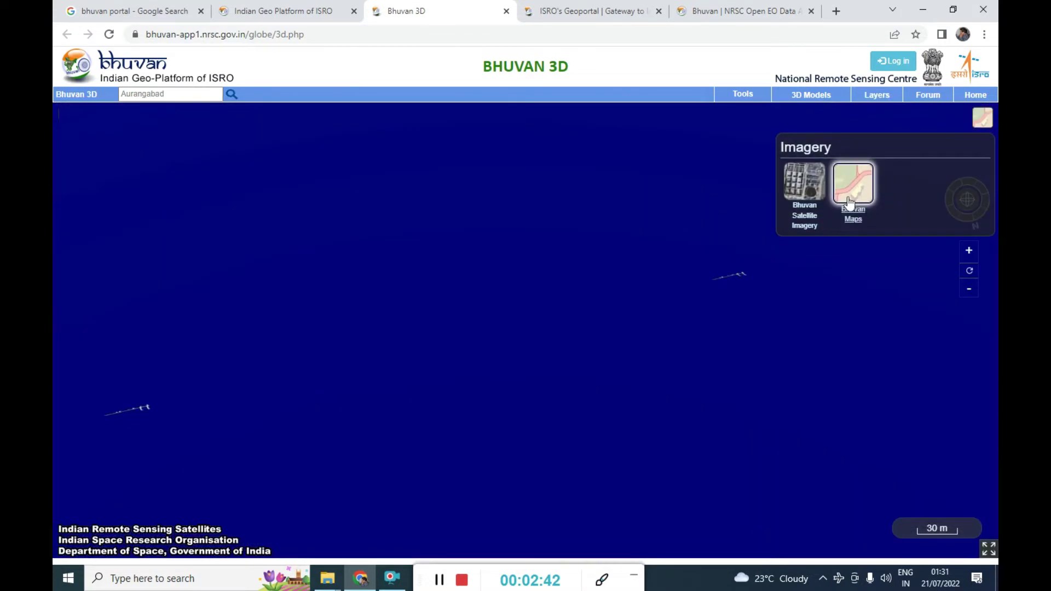
{"action": "scroll", "coordinate": [716, 383], "scroll_direction": "up", "scroll_amount": 3}
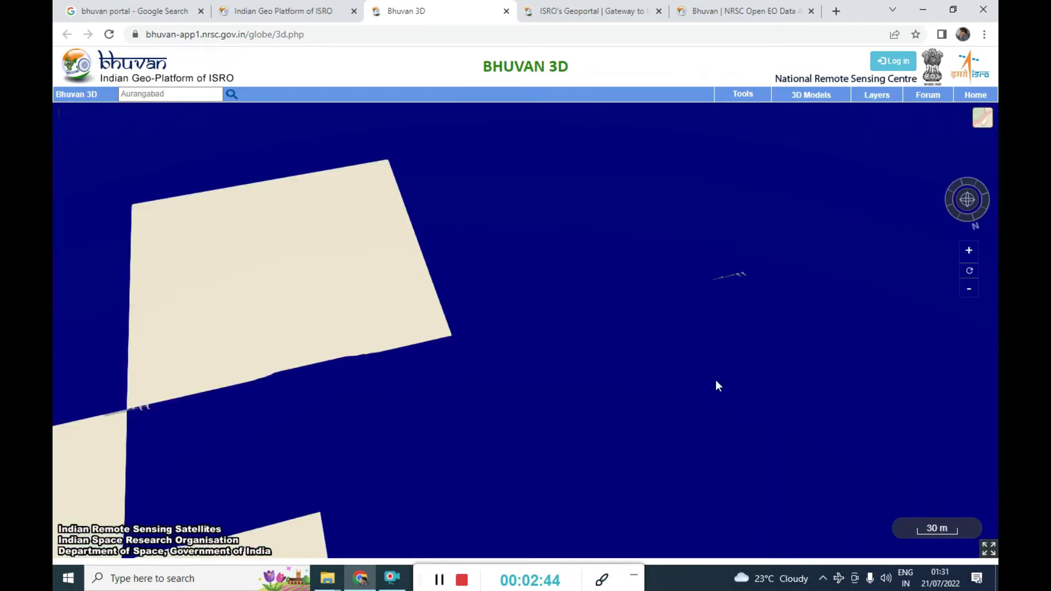
{"action": "scroll", "coordinate": [716, 386], "scroll_direction": "down", "scroll_amount": 3}
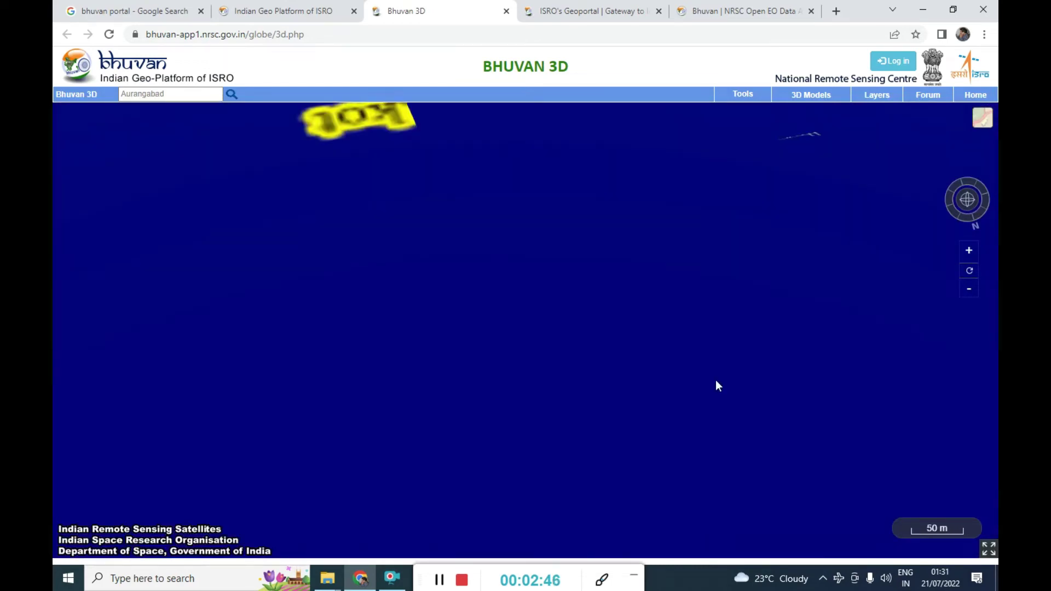
{"action": "scroll", "coordinate": [716, 385], "scroll_direction": "down", "scroll_amount": 5}
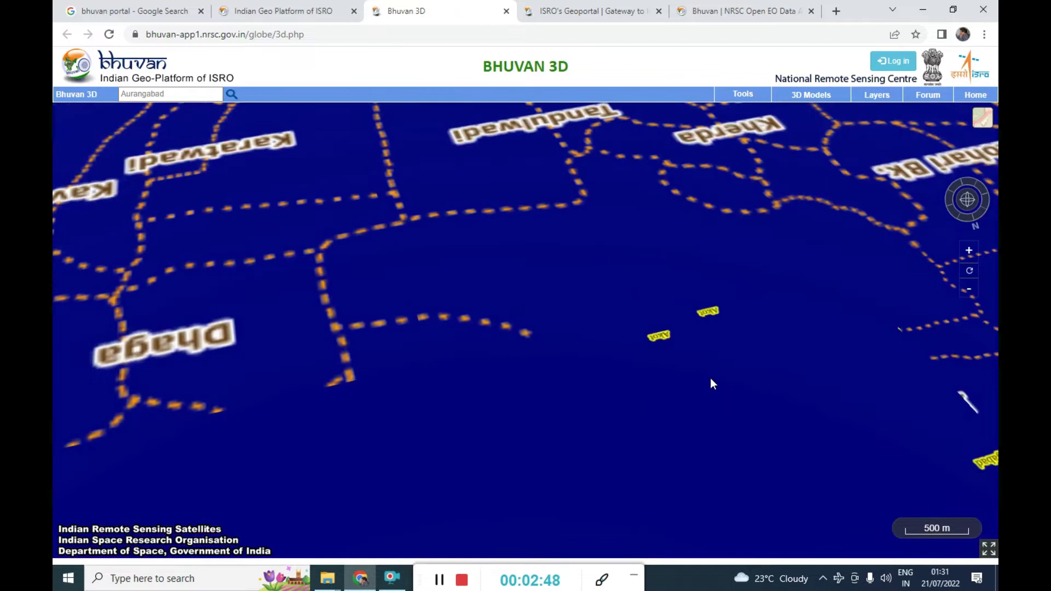
{"action": "scroll", "coordinate": [690, 388], "scroll_direction": "down", "scroll_amount": 3}
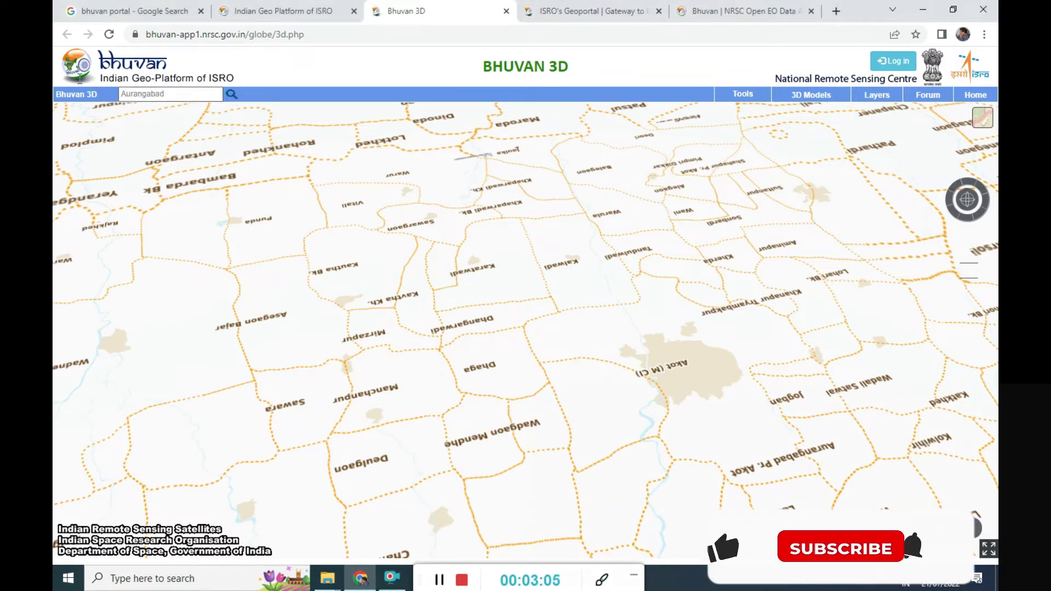
Clear 'Aurangabad' from the search box and open the 3D Models panel
{"action": "double_click", "coordinate": [165, 94]}
{"action": "key", "text": "BackSpace"}
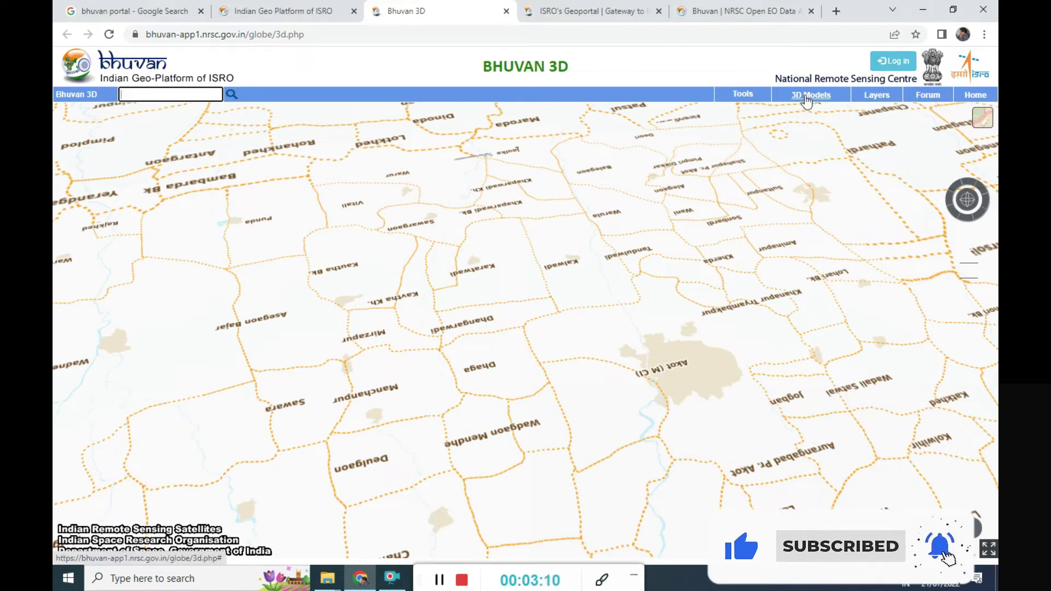
{"action": "mouse_move", "coordinate": [743, 97]}
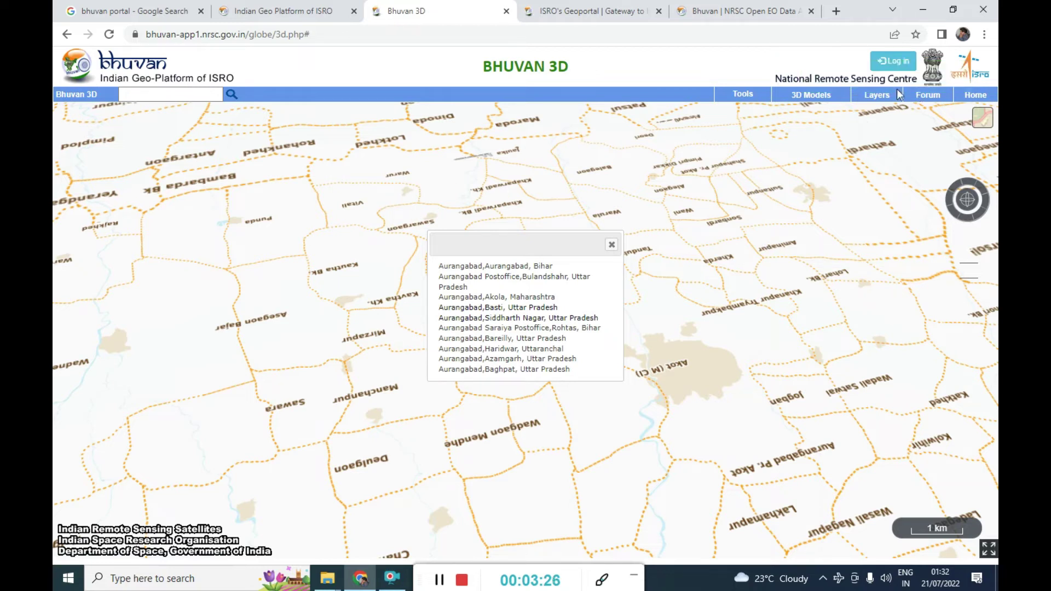
{"action": "left_click", "coordinate": [813, 96]}
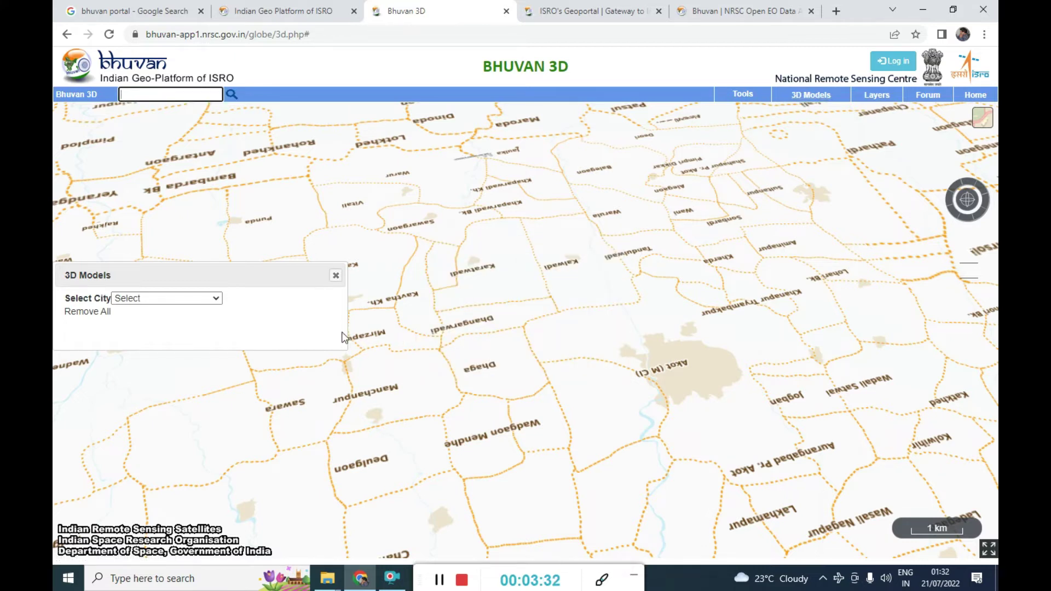
Select Bengaluru, Karnataka as the city and load the Iskcon Temple model
{"action": "left_click", "coordinate": [217, 300]}
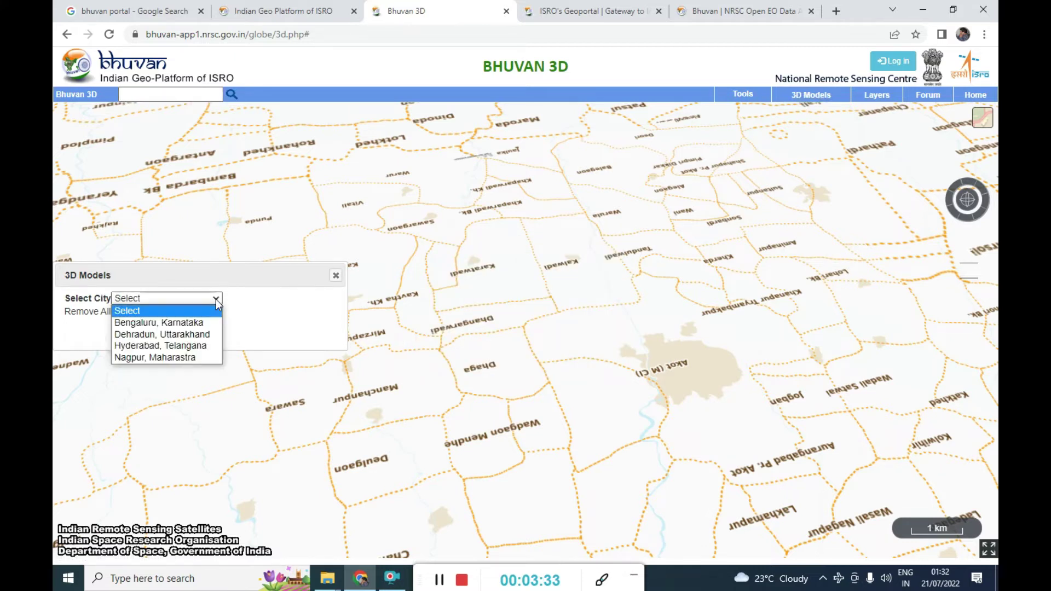
{"action": "left_click", "coordinate": [173, 327]}
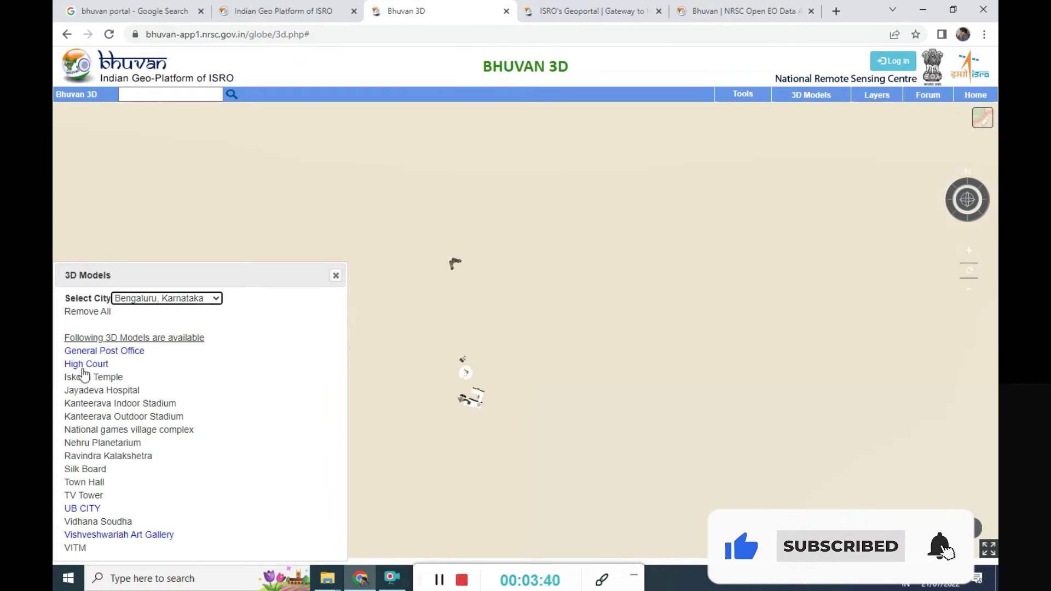
{"action": "left_click", "coordinate": [107, 401]}
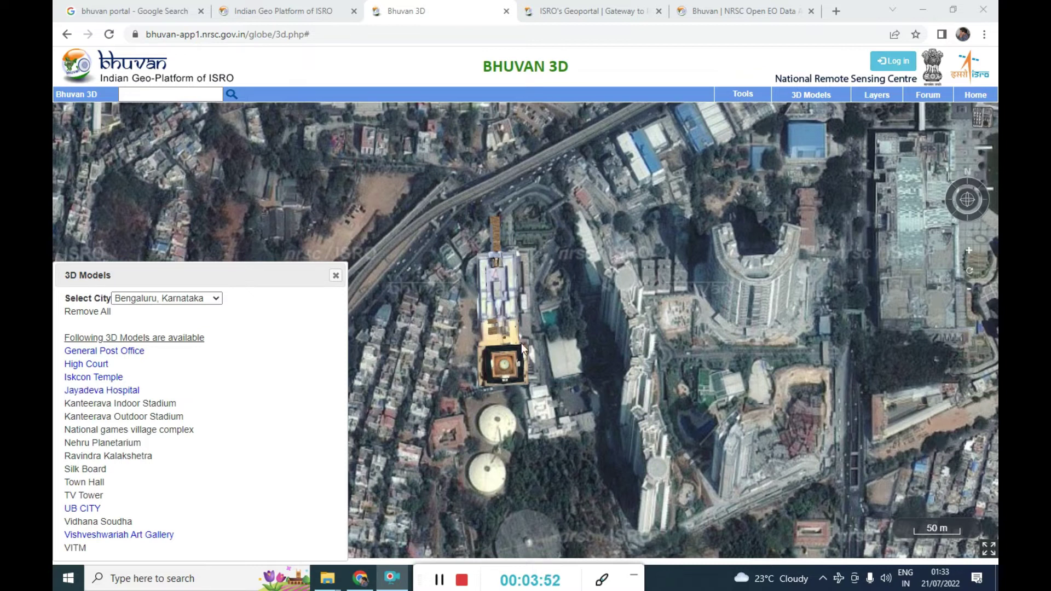
Tilt, rotate and pan around the Iskcon Temple model at 10 m scale, then close the 3D Models panel
{"action": "left_click_drag", "start_coordinate": [966, 211], "coordinate": [962, 174]}
{"action": "scroll", "coordinate": [497, 325], "scroll_direction": "up", "scroll_amount": 5}
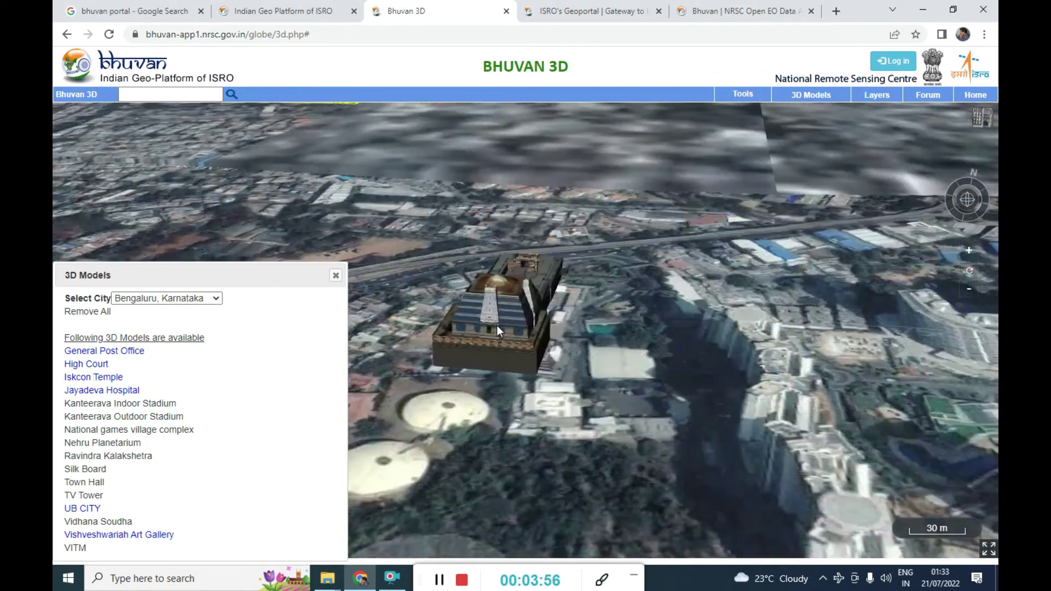
{"action": "left_click_drag", "start_coordinate": [518, 350], "coordinate": [567, 348]}
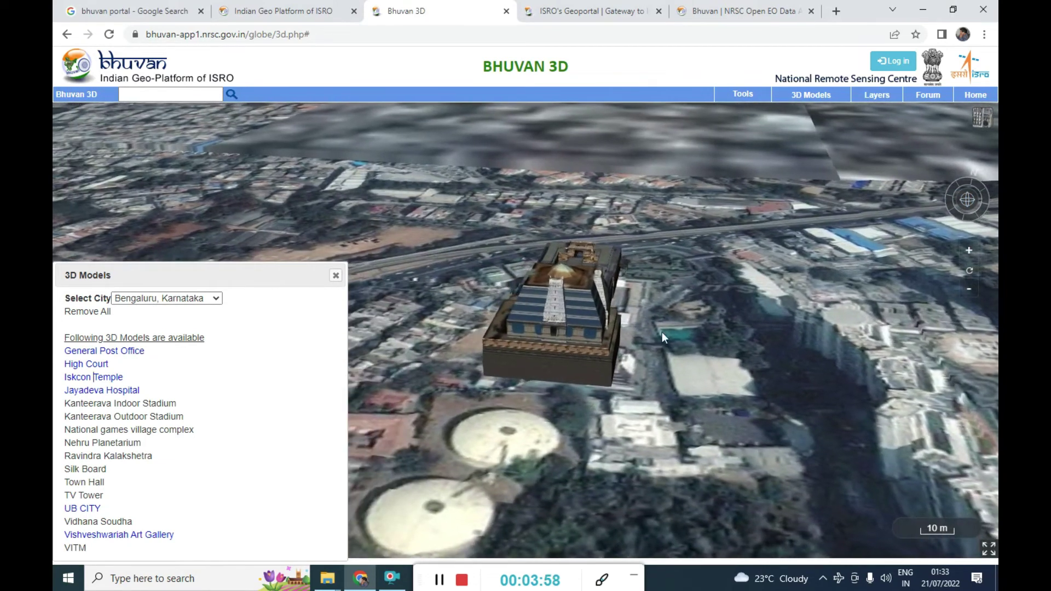
{"action": "left_click_drag", "start_coordinate": [975, 208], "coordinate": [973, 236]}
{"action": "left_click_drag", "start_coordinate": [518, 442], "coordinate": [533, 369]}
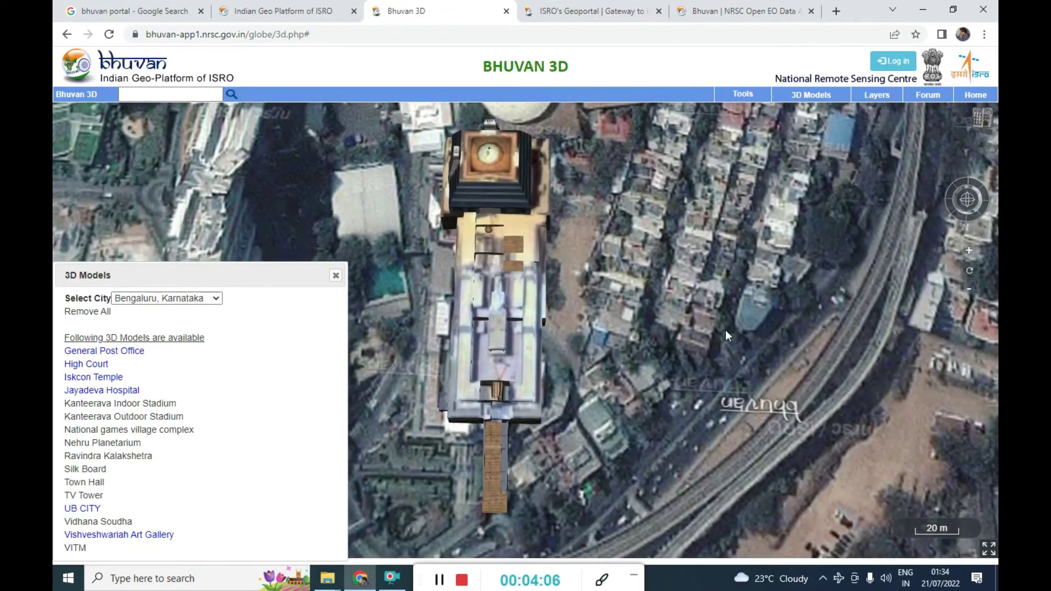
{"action": "left_click_drag", "start_coordinate": [969, 203], "coordinate": [871, 194]}
{"action": "left_click_drag", "start_coordinate": [518, 345], "coordinate": [644, 353]}
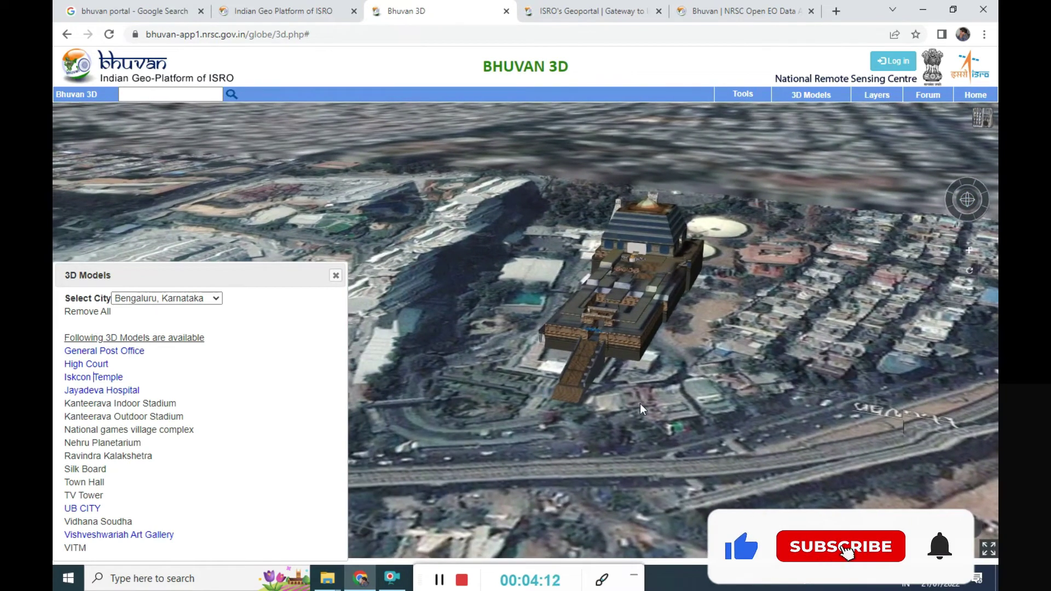
{"action": "left_click_drag", "start_coordinate": [974, 199], "coordinate": [987, 199]}
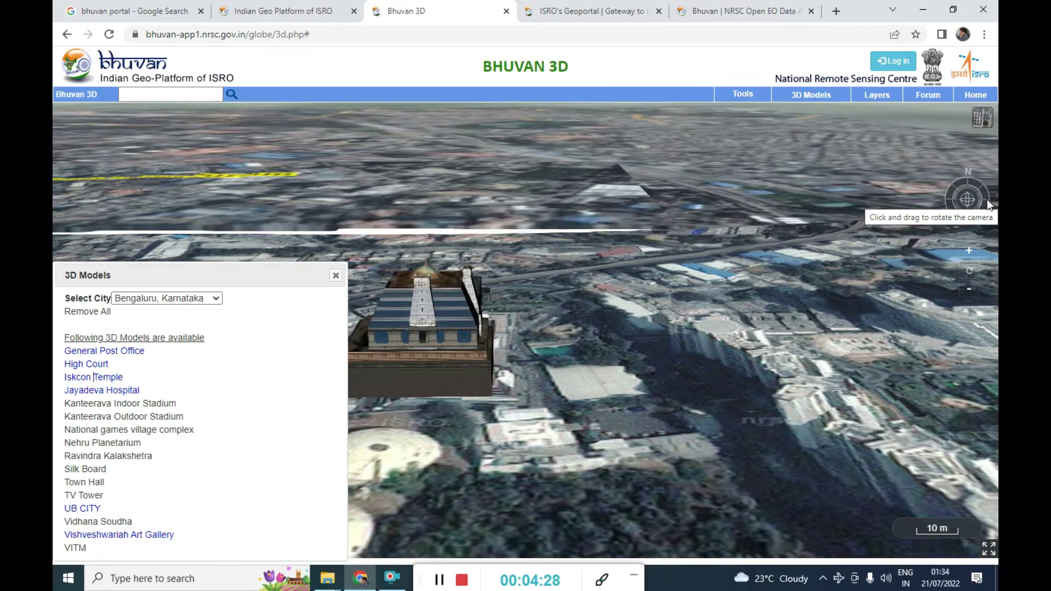
{"action": "left_click", "coordinate": [336, 277]}
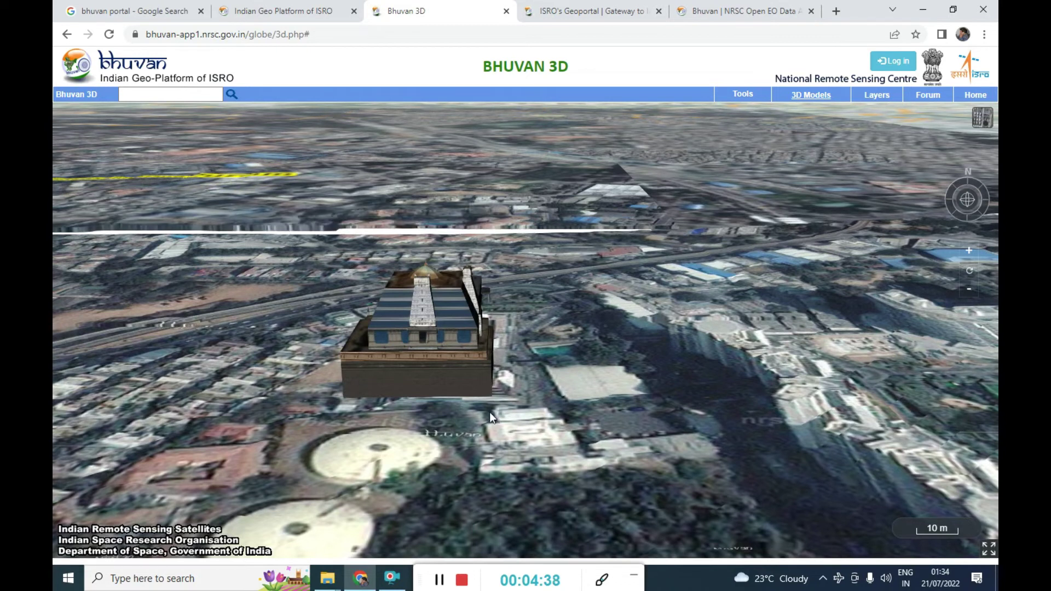
Tick the Rivers layer in the Bhuvan Layers panel and close the panel
{"action": "left_click", "coordinate": [878, 97]}
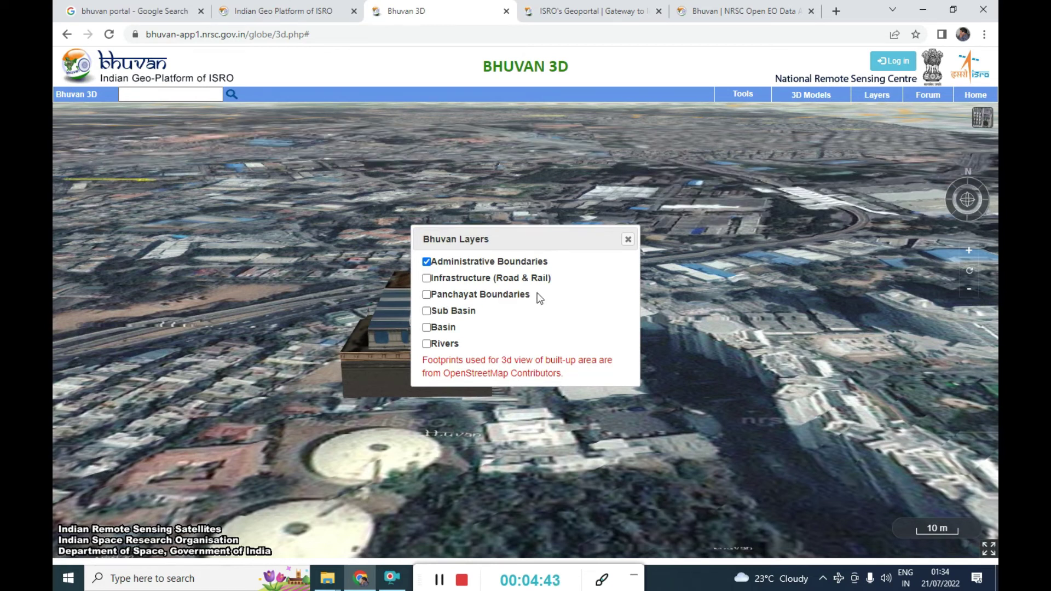
{"action": "left_click", "coordinate": [427, 345]}
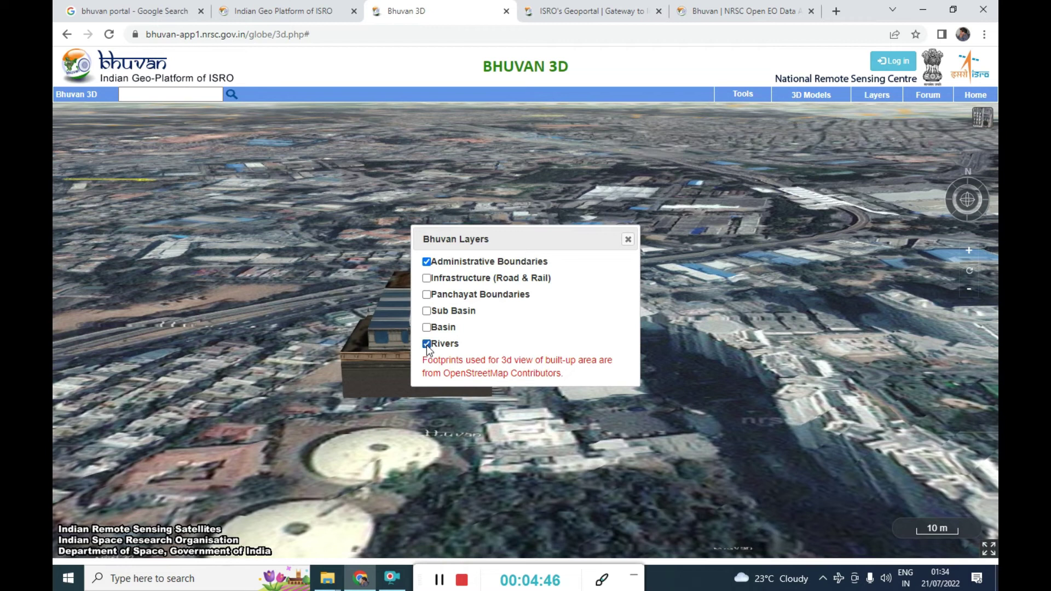
{"action": "left_click", "coordinate": [627, 240]}
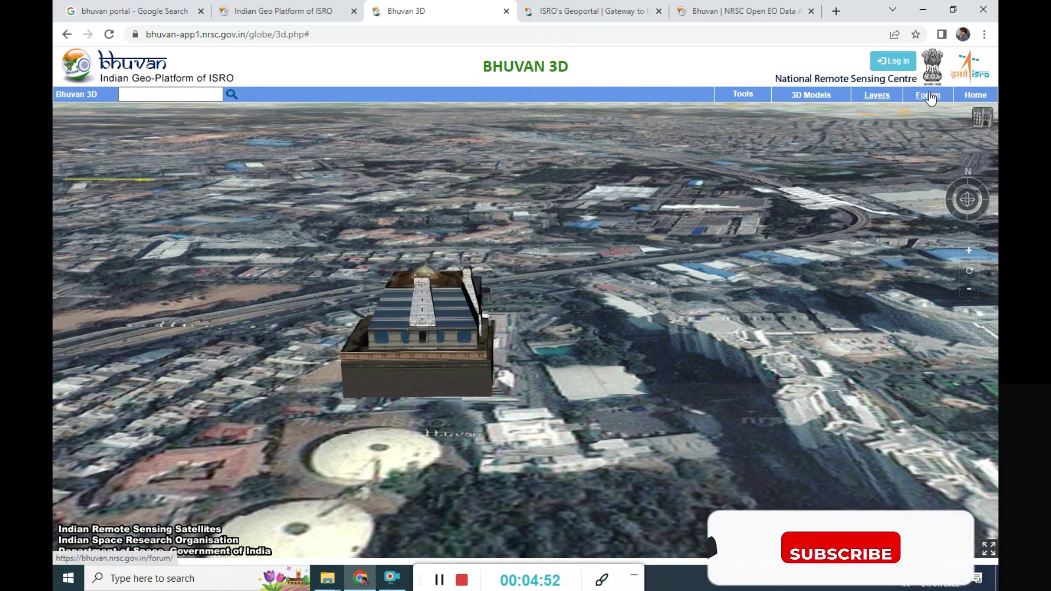
Open the Bhuvan Forum in a new tab, then return to the Bhuvan 3D ISKCON Temple view
{"action": "left_click", "coordinate": [978, 97]}
{"action": "left_click", "coordinate": [329, 17]}
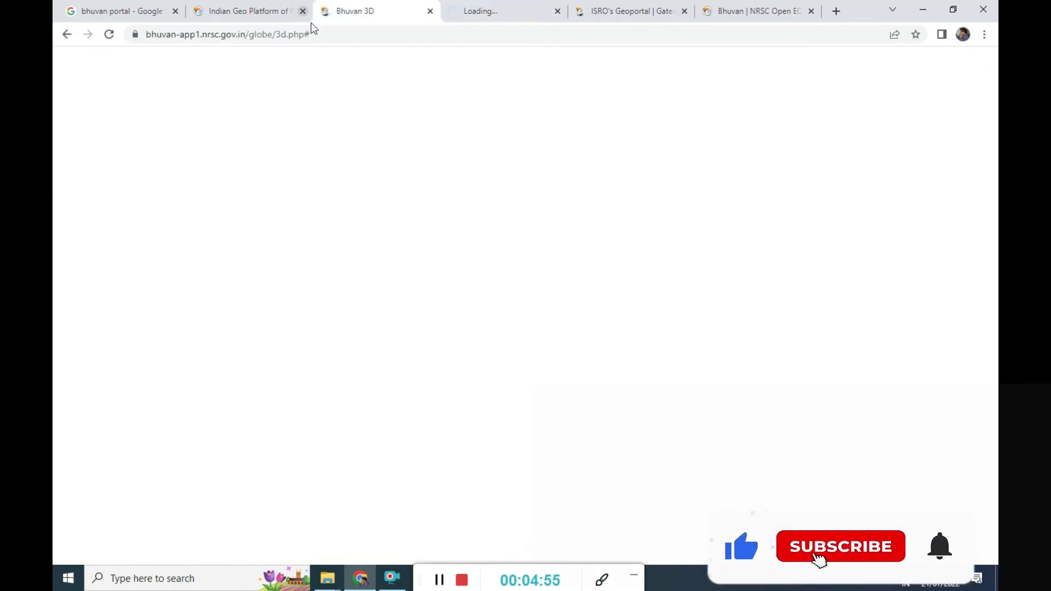
{"action": "left_click", "coordinate": [310, 20]}
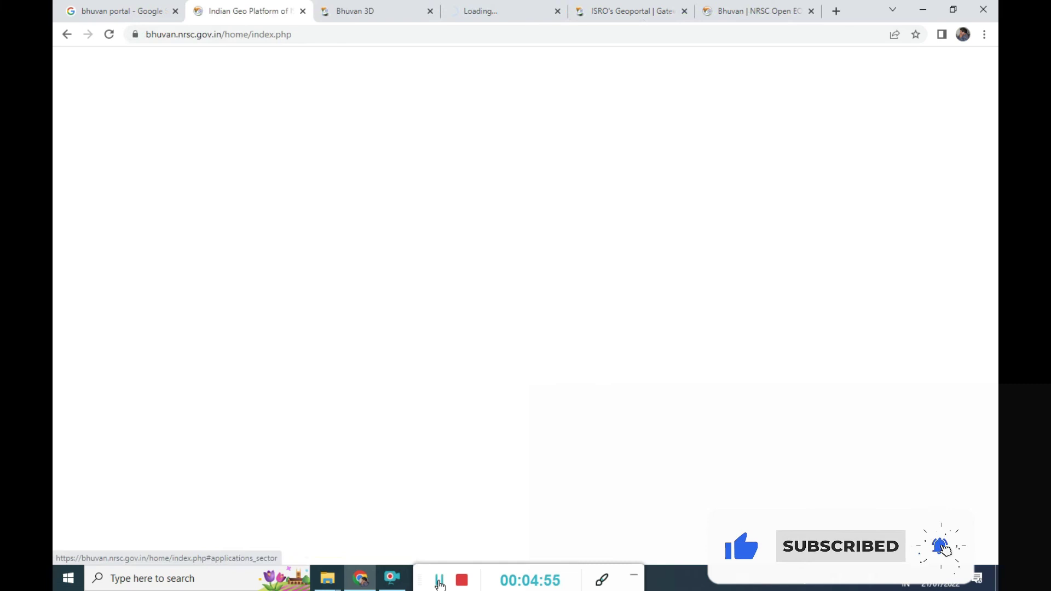
{"action": "key", "text": "ctrl+Tab"}
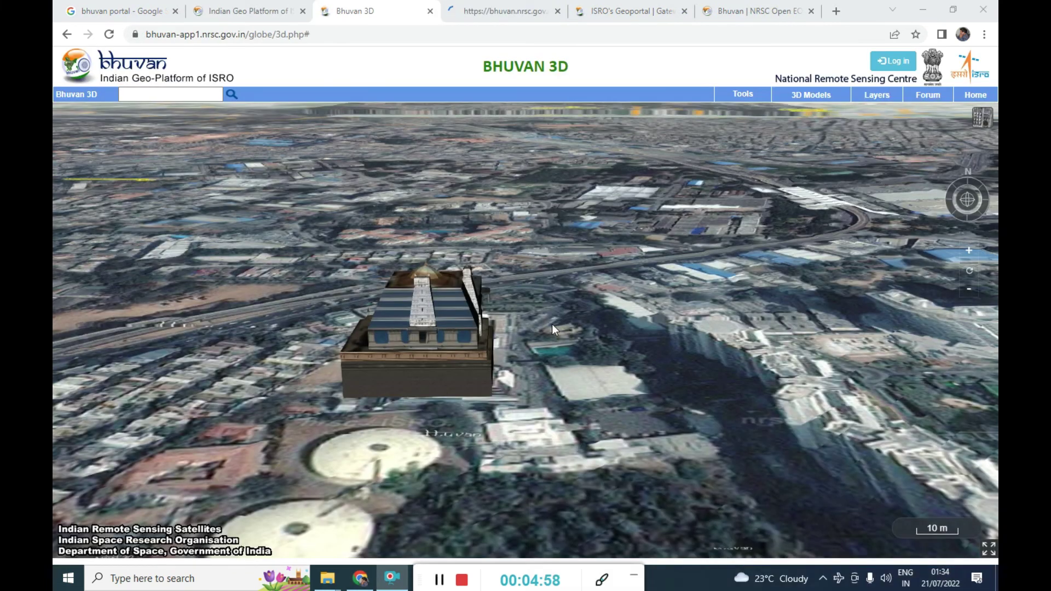